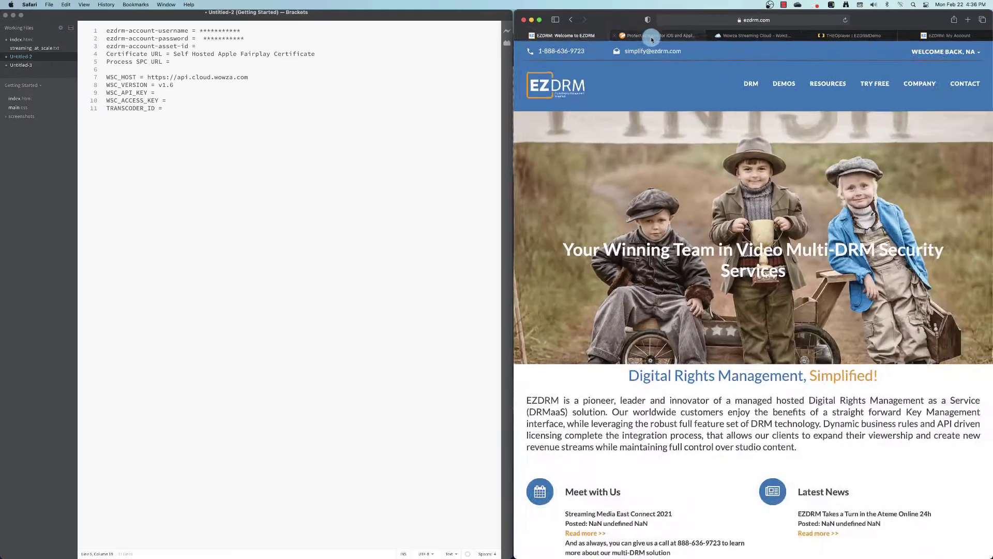
Show Wowza's article on protecting iOS and Apple device streams with EZDRM
click(652, 36)
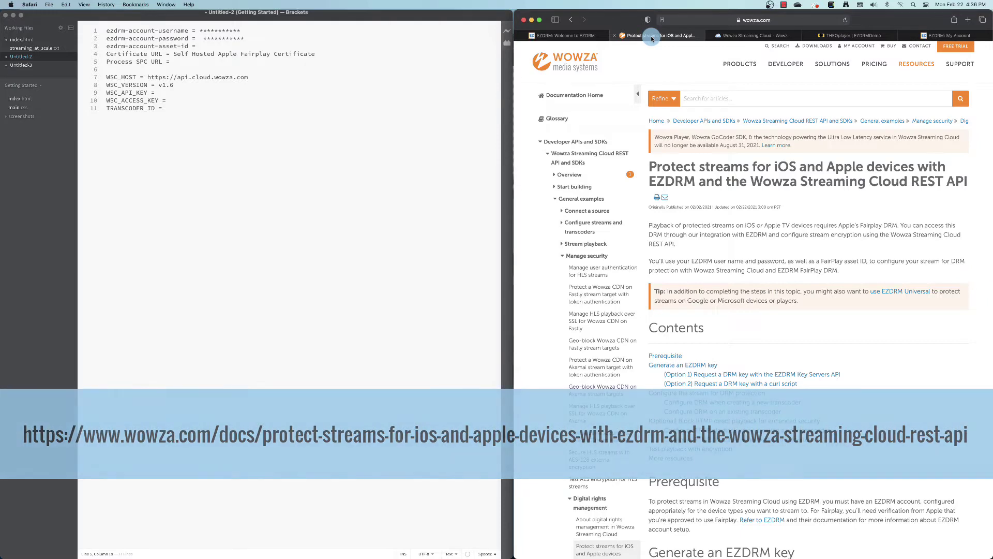
Go to the EZDRM Fairplay stream's details in Wowza and select its HLS playback URL
click(741, 36)
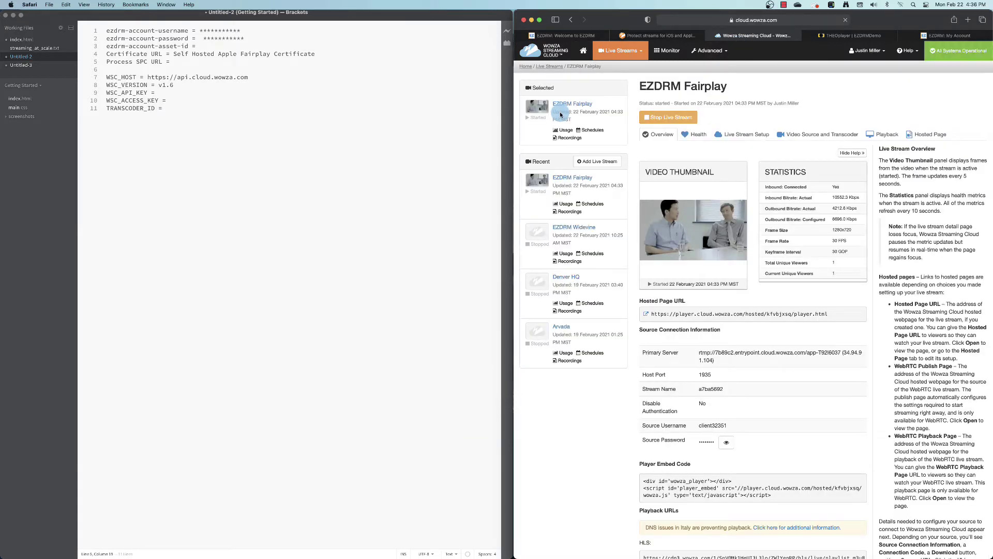
scroll(713, 268, down, 5)
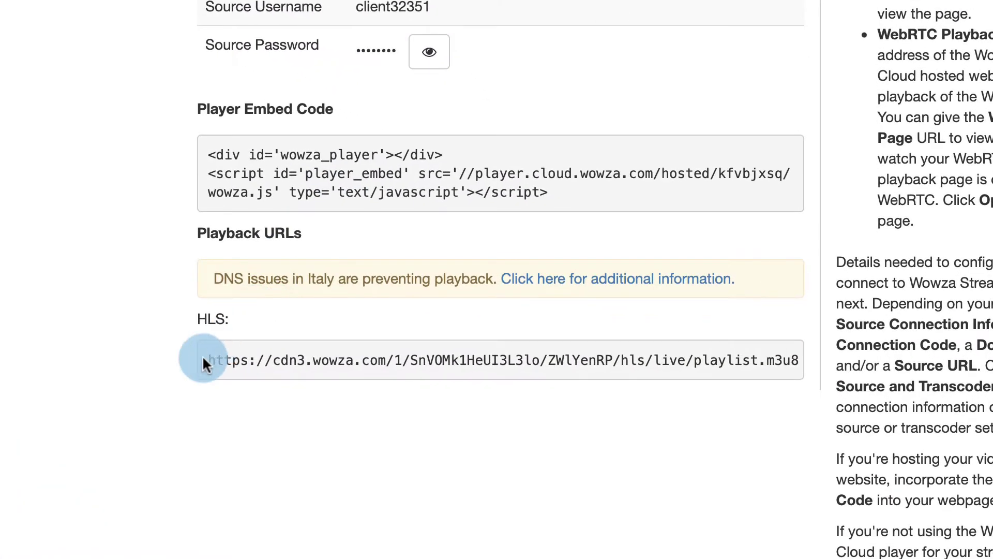
click(210, 362)
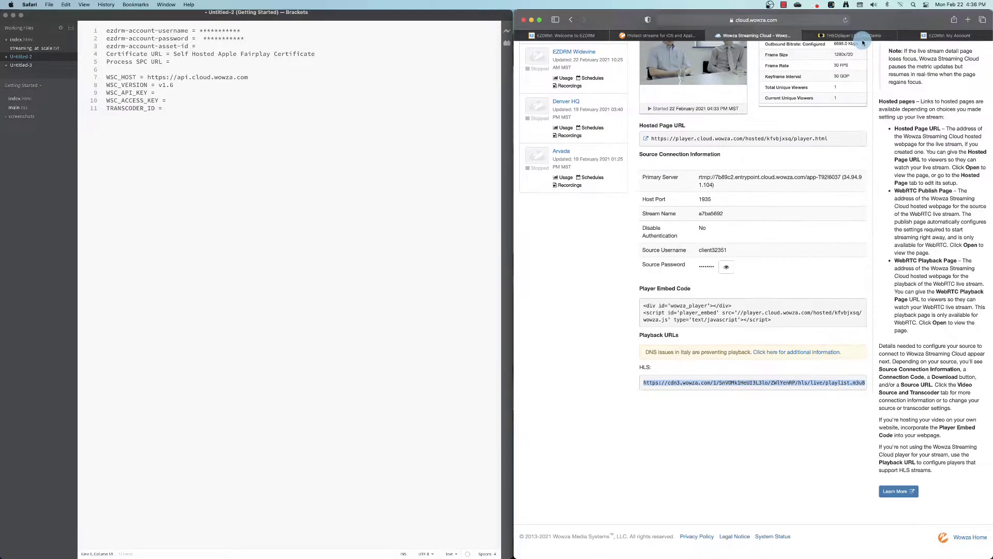
Load the Wowza HLS URL as THEOplayer's Stream URL, update the player and play the stream
click(863, 36)
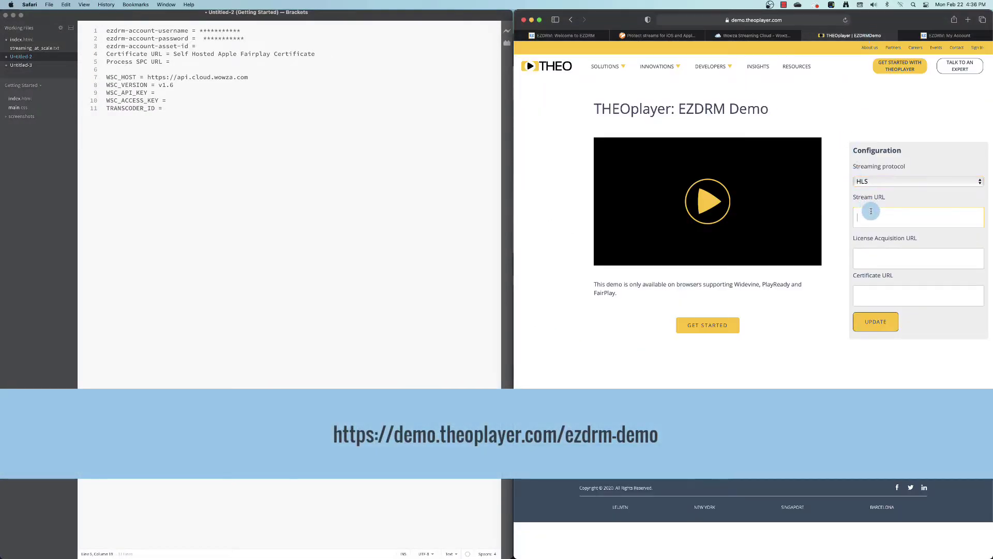
key(super+v)
click(876, 324)
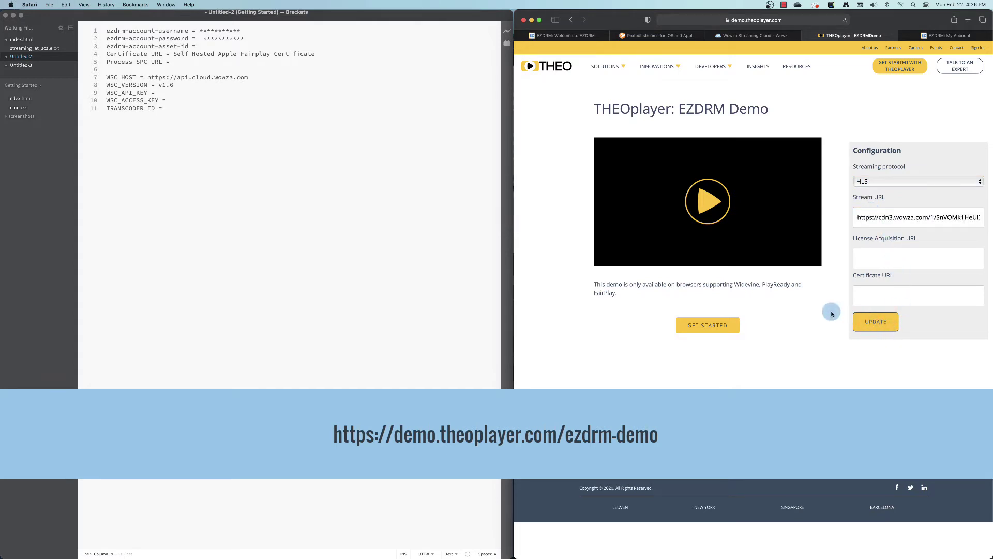
click(708, 214)
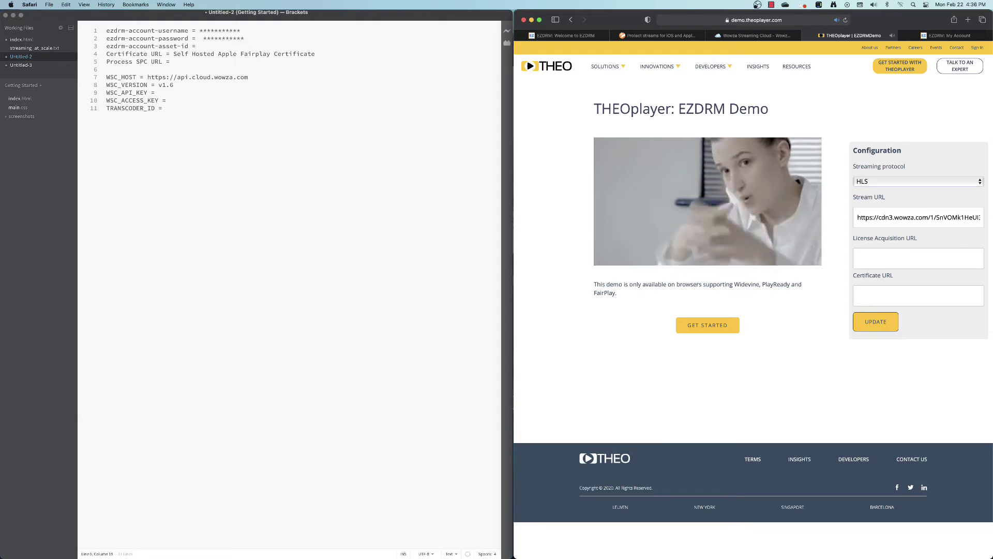
mouse_move(718, 229)
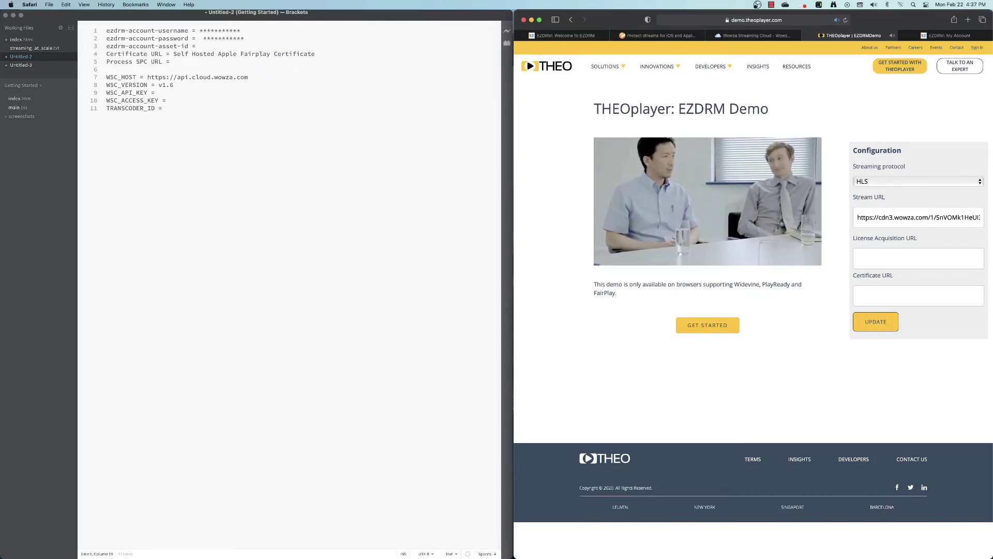
Show the My FPS Authorization URL page in the EZDRM account
click(926, 35)
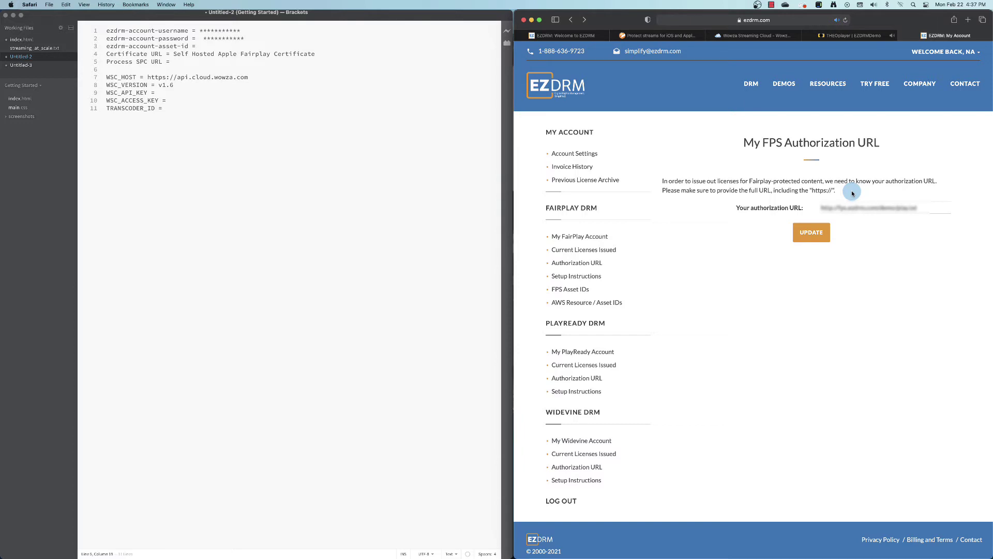
Stop the EZDRM Fairplay live stream in Wowza Streaming Cloud
click(764, 36)
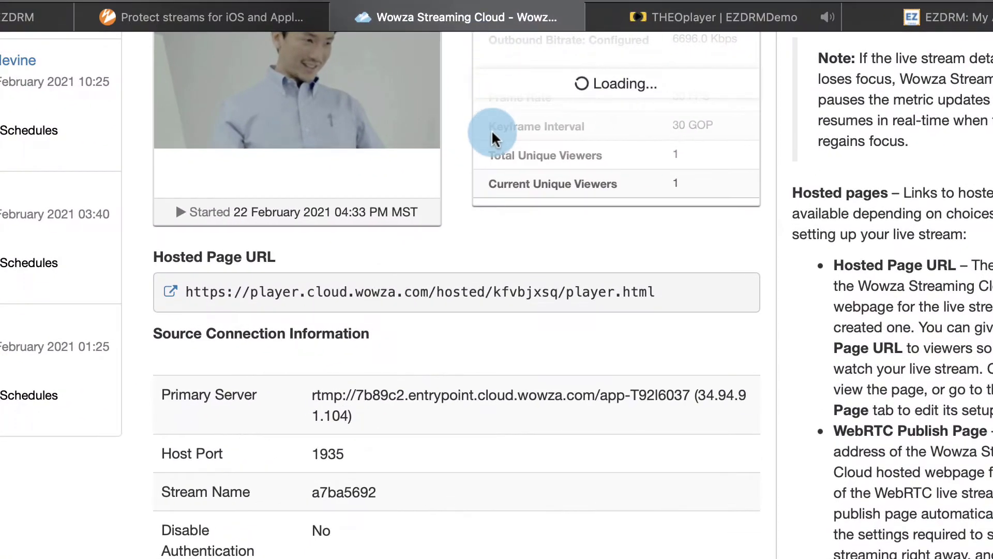
scroll(670, 77, up, 10)
click(288, 236)
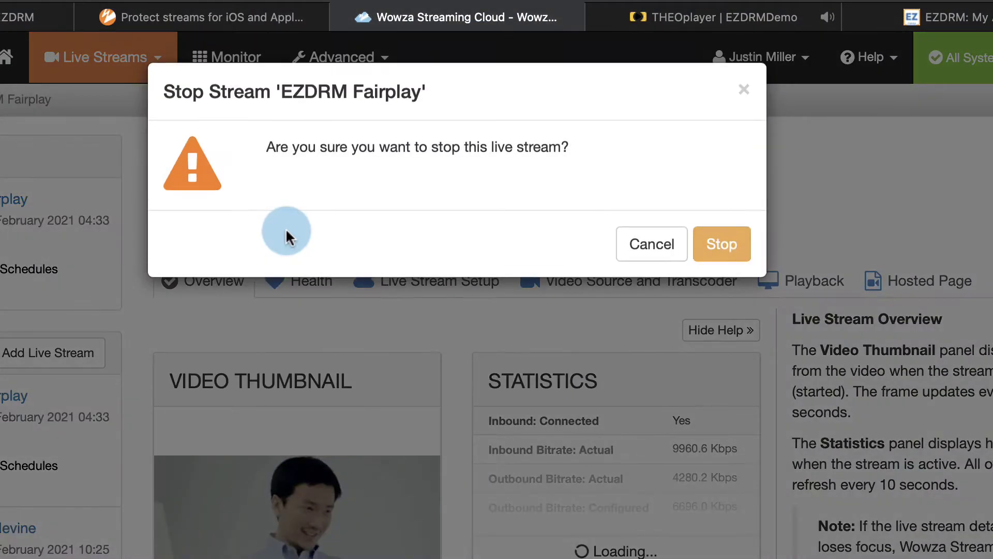
click(721, 251)
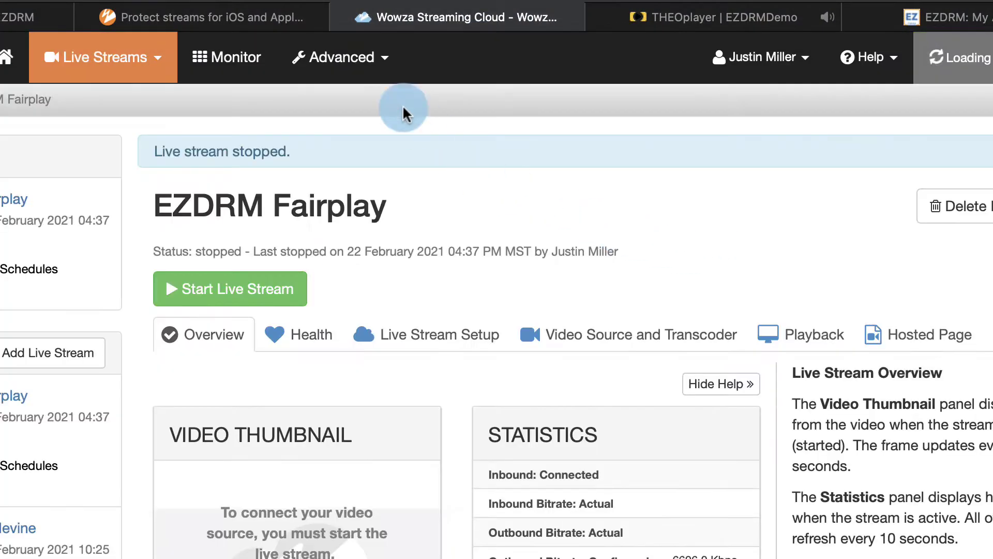
Copy the EZDRM Fairplay transcoder ID 4jvbstpp from Advanced > Transcoders into the notes
click(381, 64)
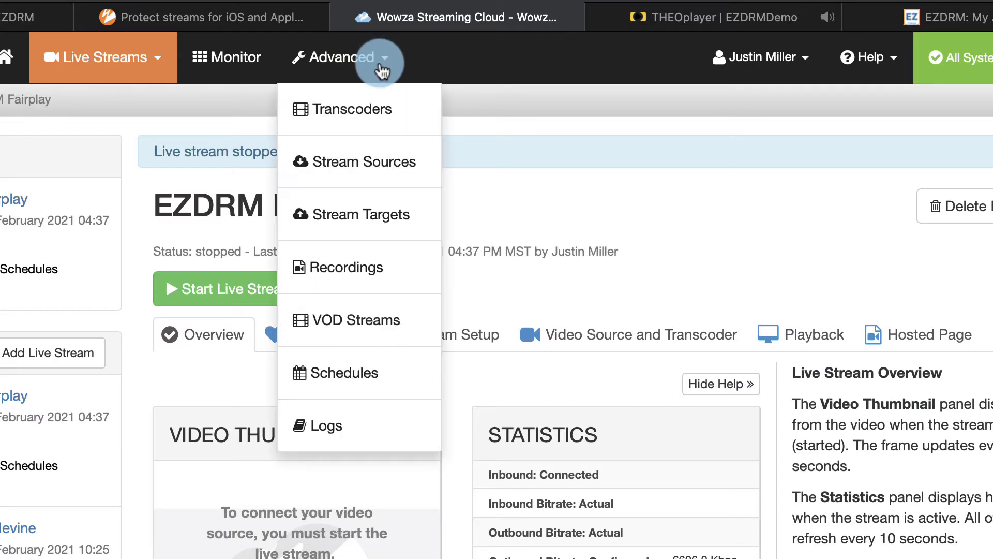
click(339, 121)
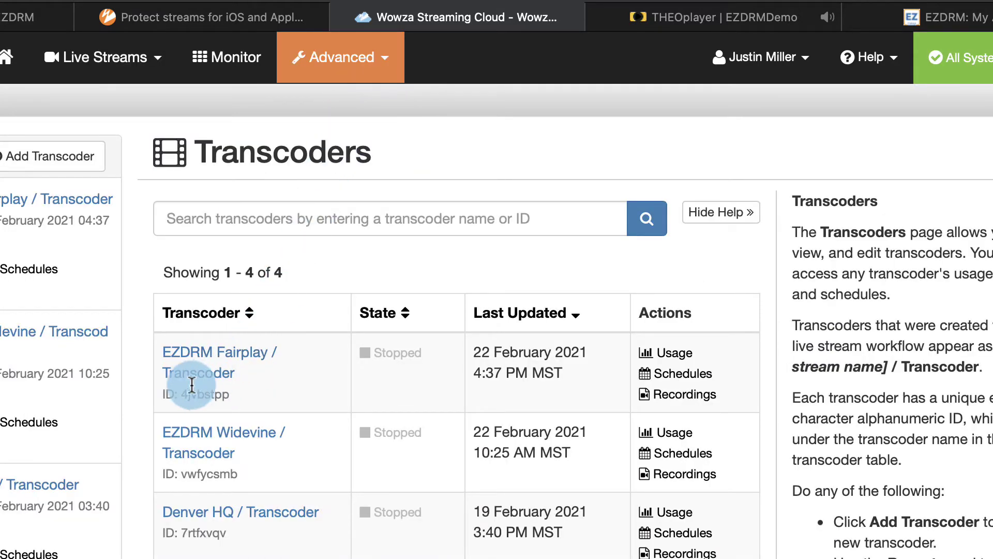
drag(190, 388, 229, 392)
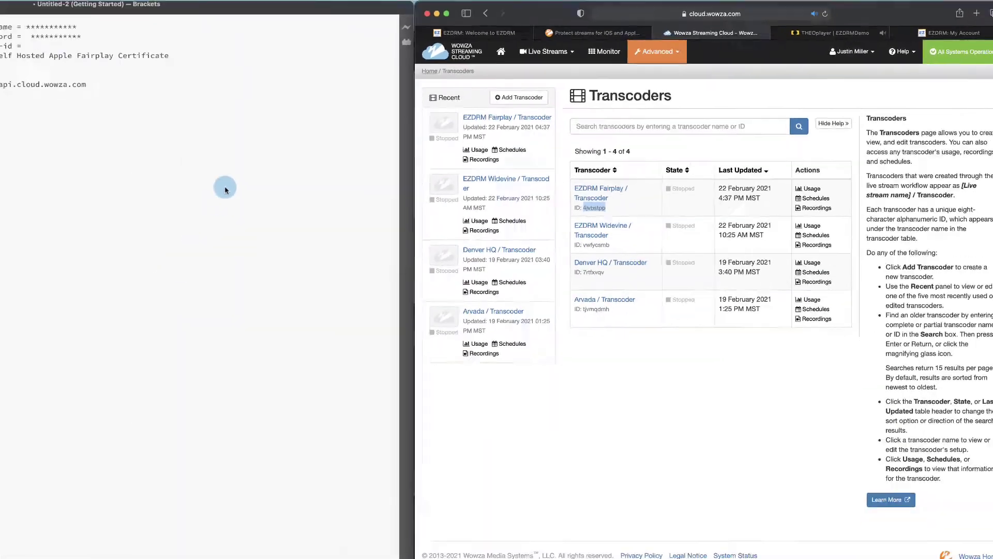
click(19, 127)
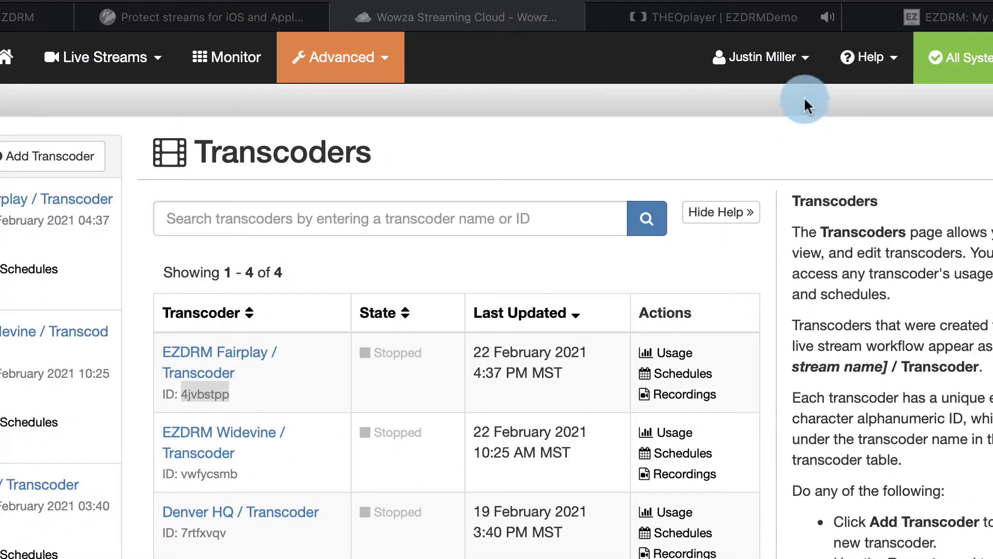
Copy the REST API key from Account Settings into the notes after WSC_API_KEY =
click(885, 53)
click(806, 65)
click(724, 209)
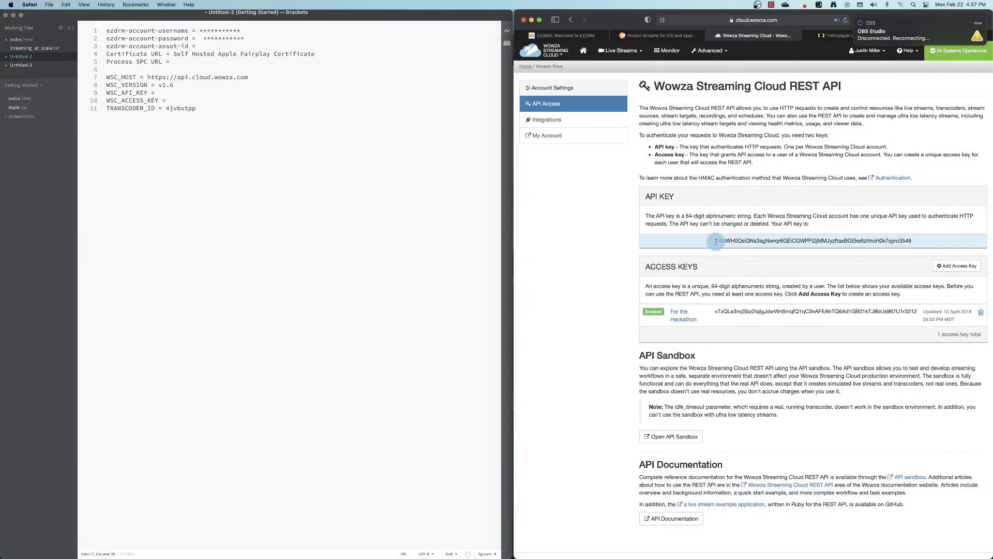
drag(367, 552, 864, 558)
drag(906, 243, 914, 241)
key(super+c)
click(255, 93)
key(super+v)
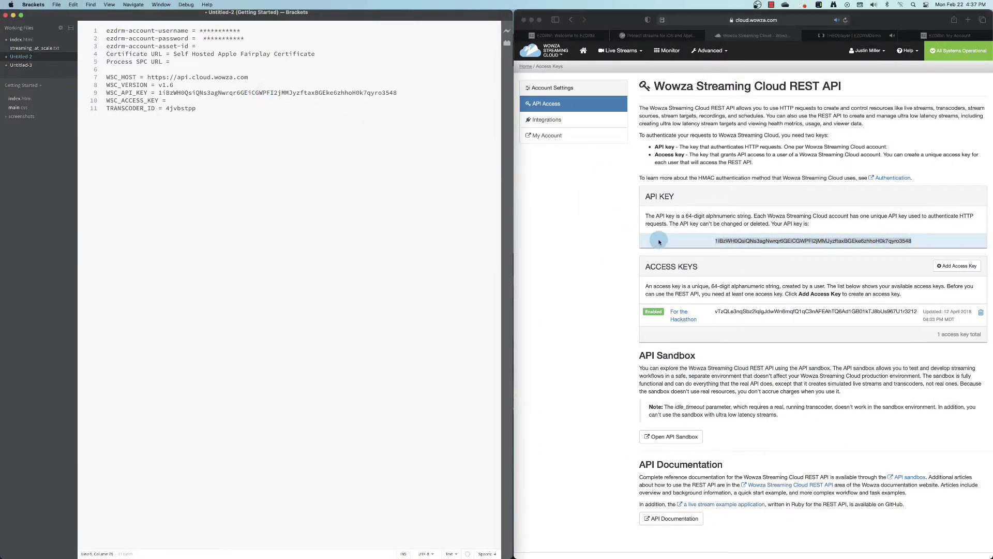
Paste the access key into the WSC_ACCESS_KEY line of the notes
double_click(716, 313)
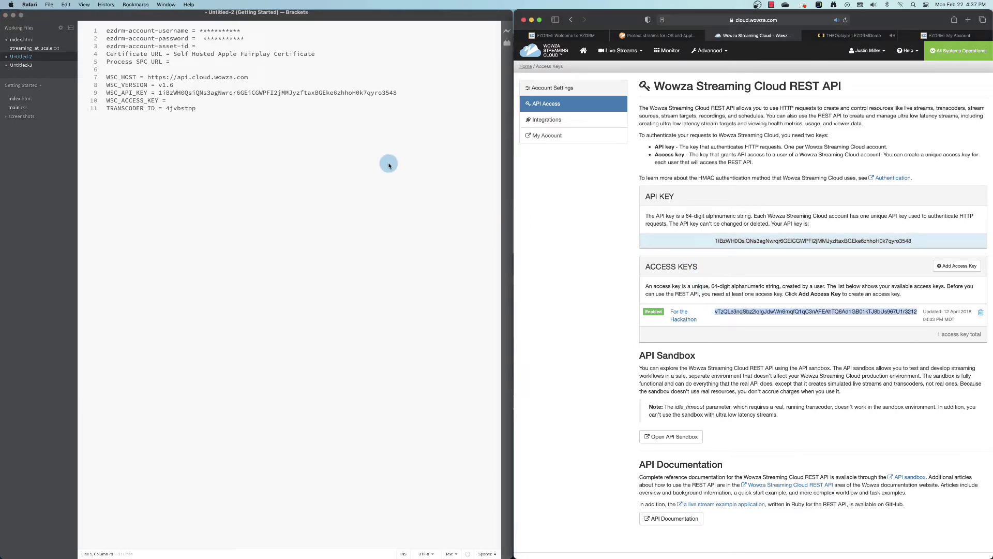
click(234, 100)
key(super+v)
click(168, 101)
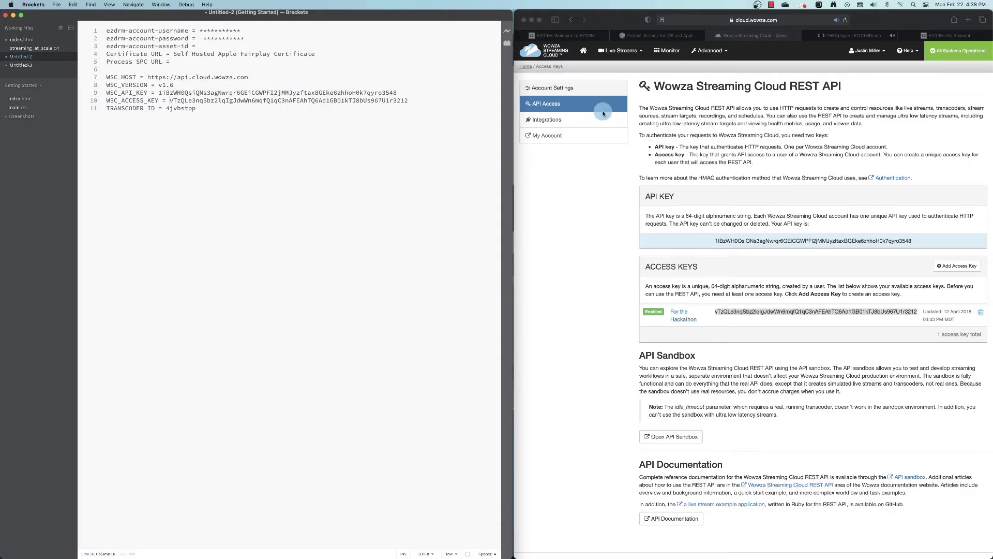
Return to the EZDRM protection docs and scroll down to Option 2
click(664, 34)
scroll(714, 124, down, 12)
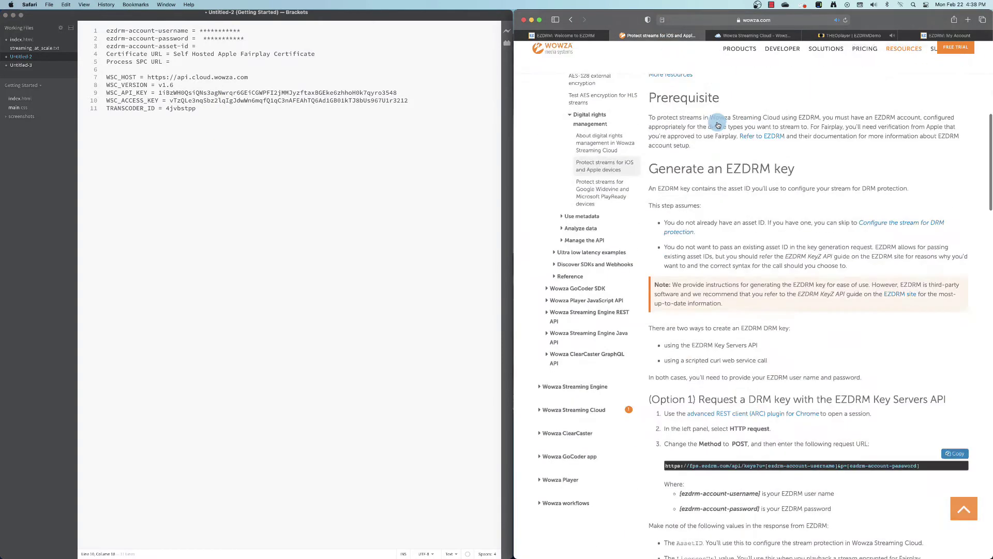
scroll(718, 125, down, 1)
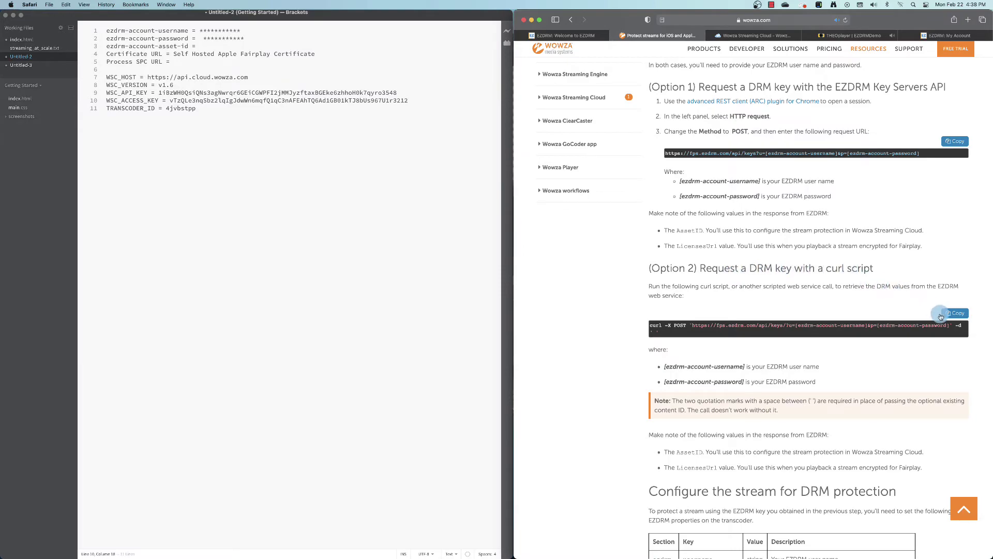
Paste the EZDRM curl key request onto line 13 of the notes and copy it for Terminal
click(462, 197)
key(Return)
key(Return)
key(super+v)
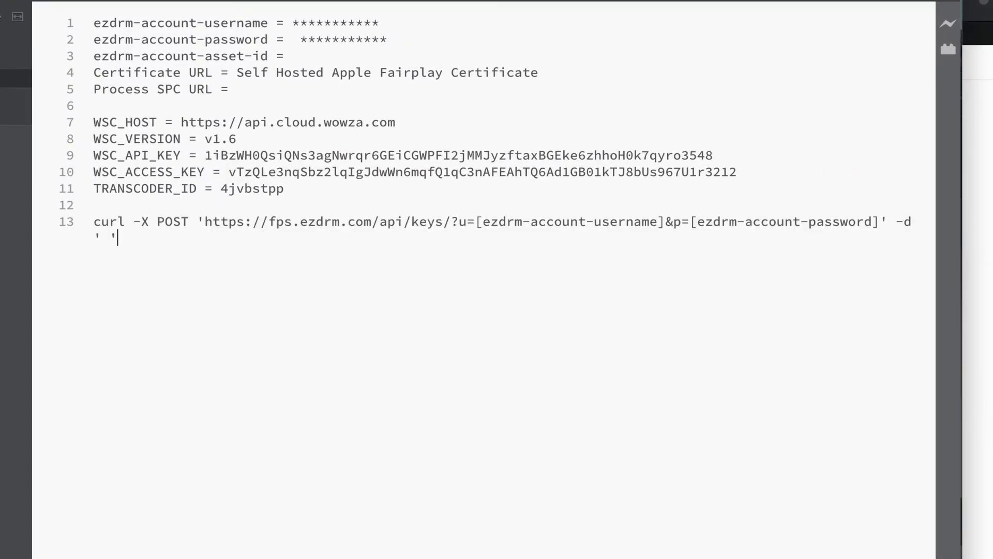
click(829, 371)
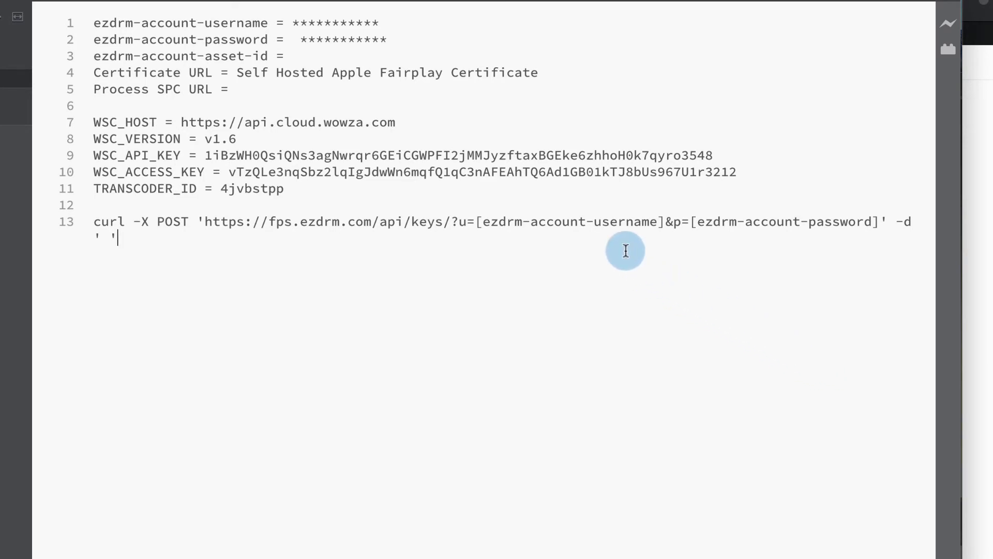
drag(117, 235, 91, 233)
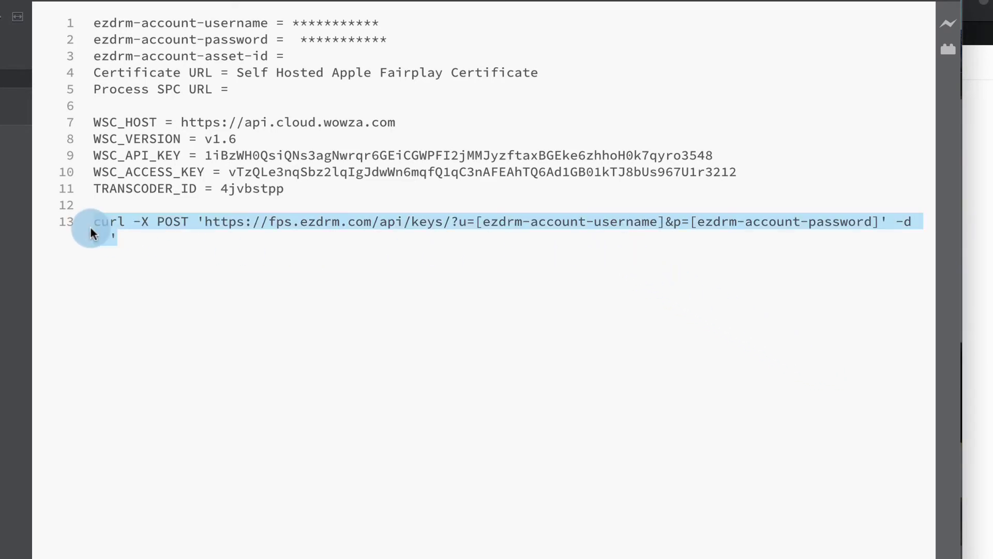
key(ctrl+v)
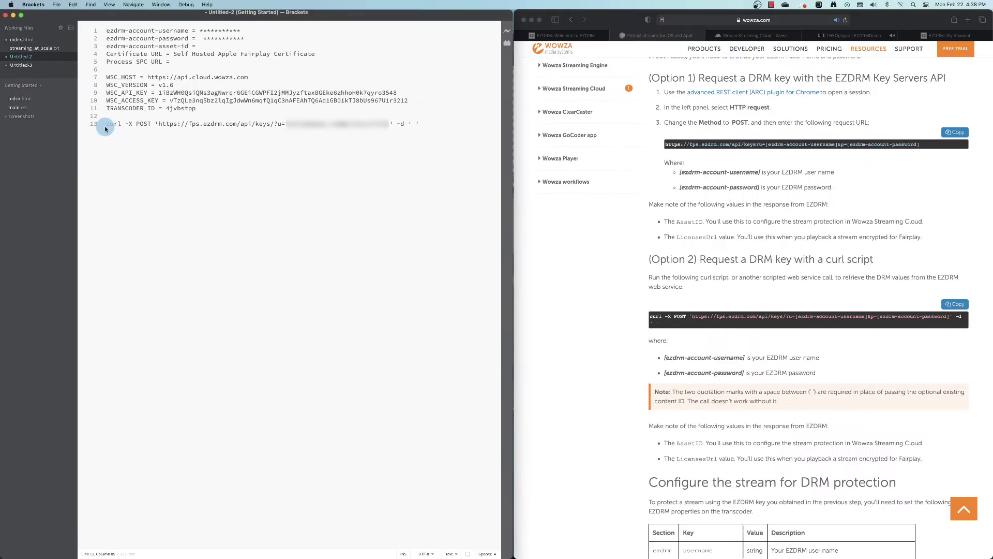
key(super+Tab)
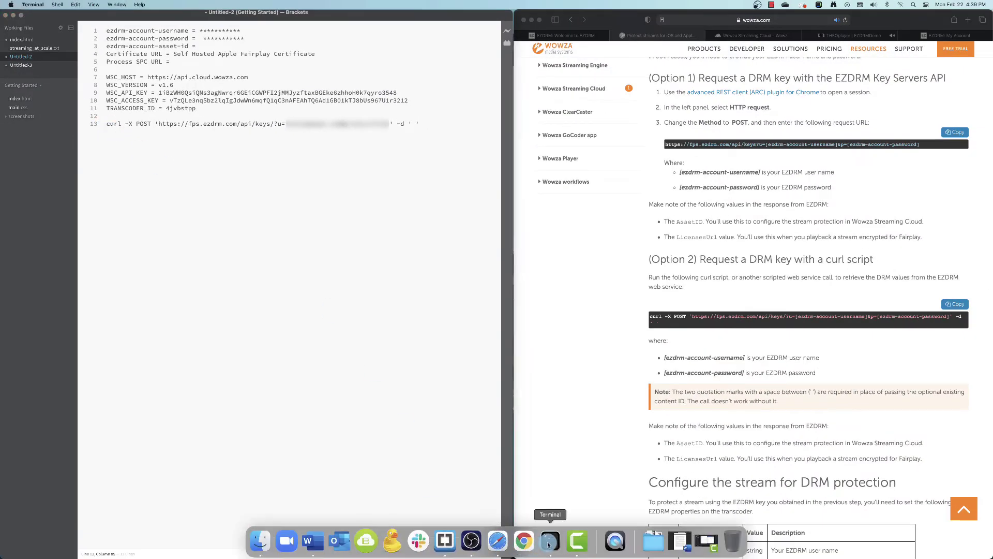
Run the EZDRM curl request in Terminal and put the FairPlay XML response over line 13
click(545, 542)
key(super+v)
key(Return)
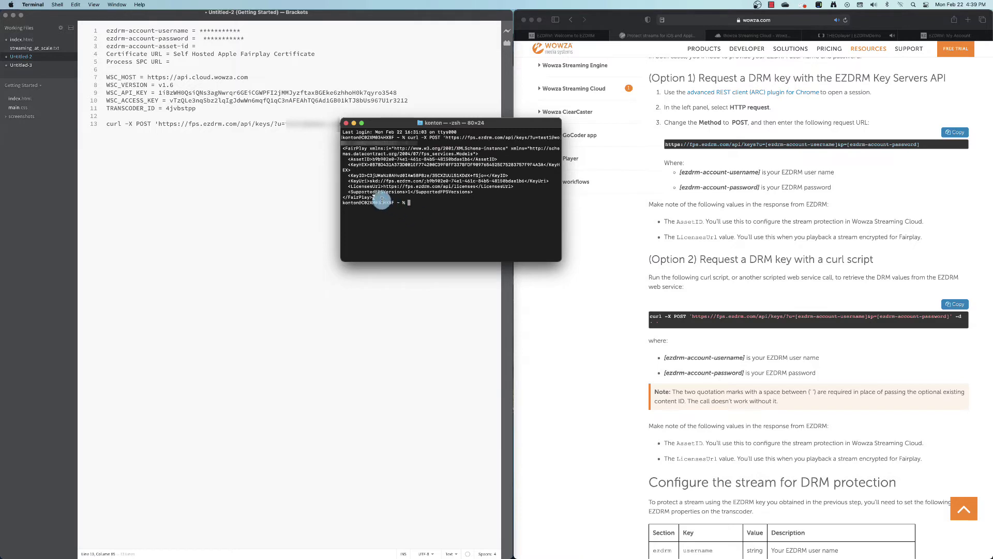
drag(375, 197, 107, 124)
key(super+v)
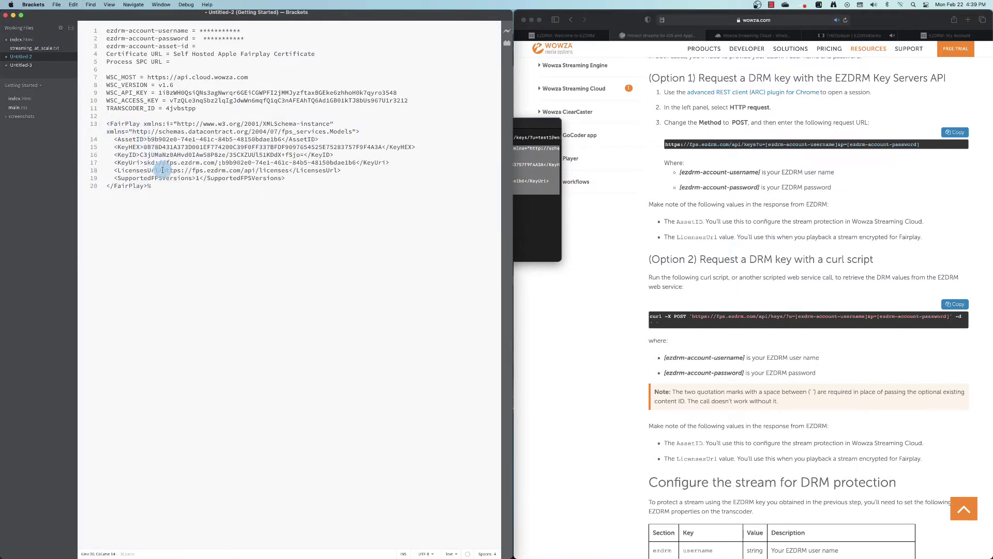
drag(162, 170, 341, 171)
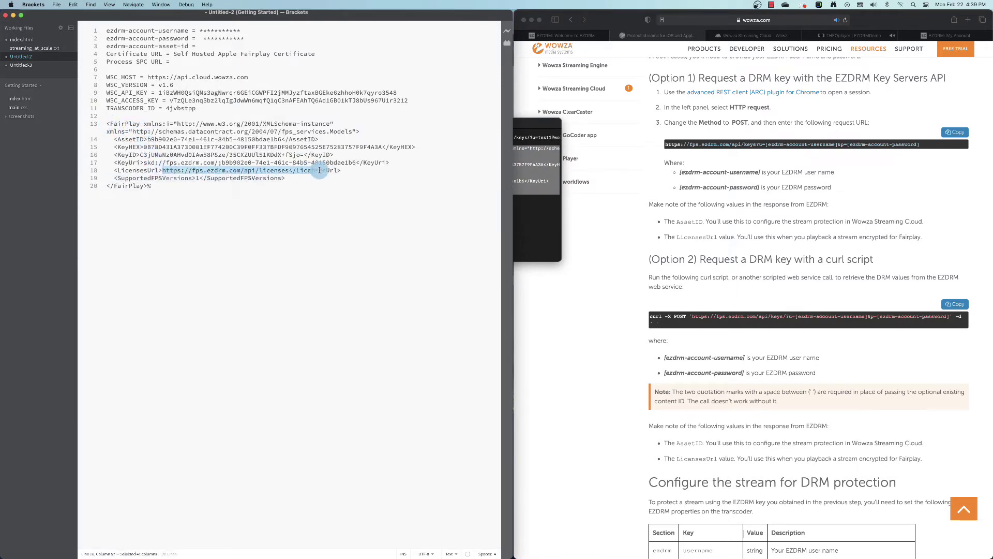
click(210, 62)
key(super+v)
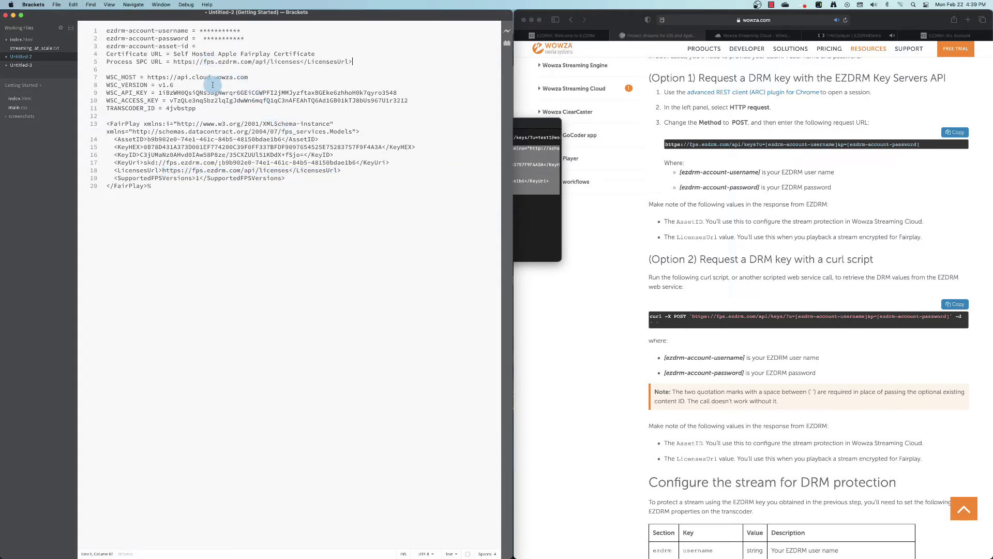
drag(147, 139, 282, 140)
key(super+c)
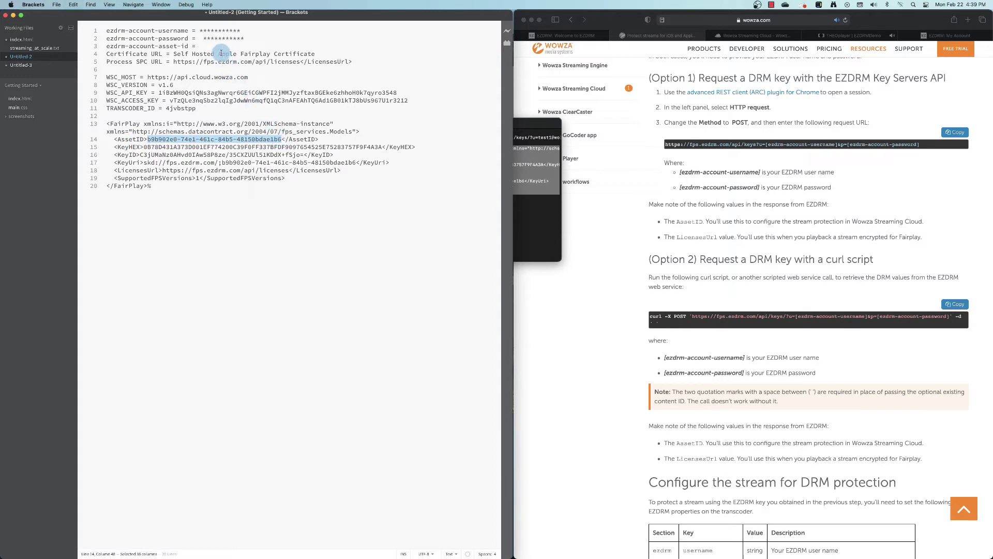
click(221, 45)
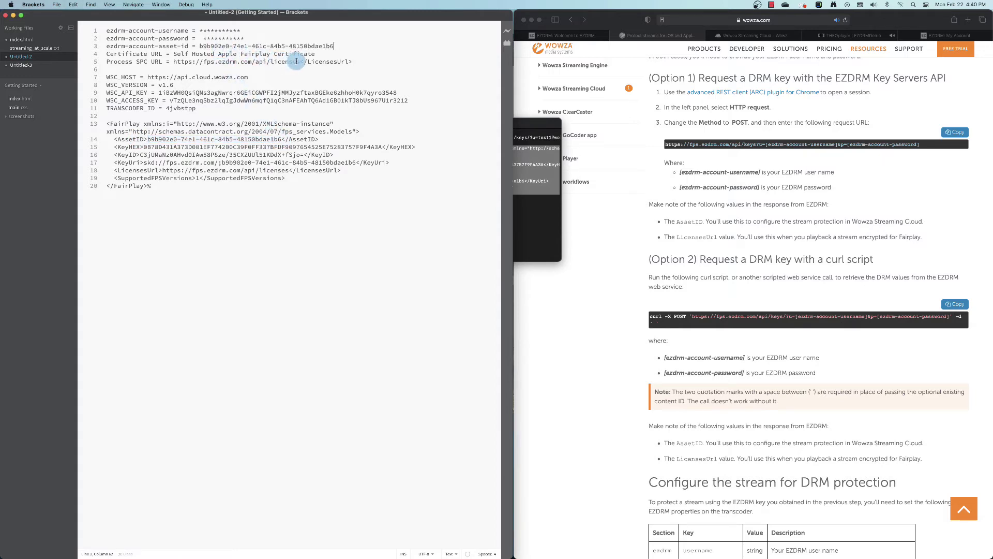
drag(300, 61, 354, 61)
text(/)
key(super+v)
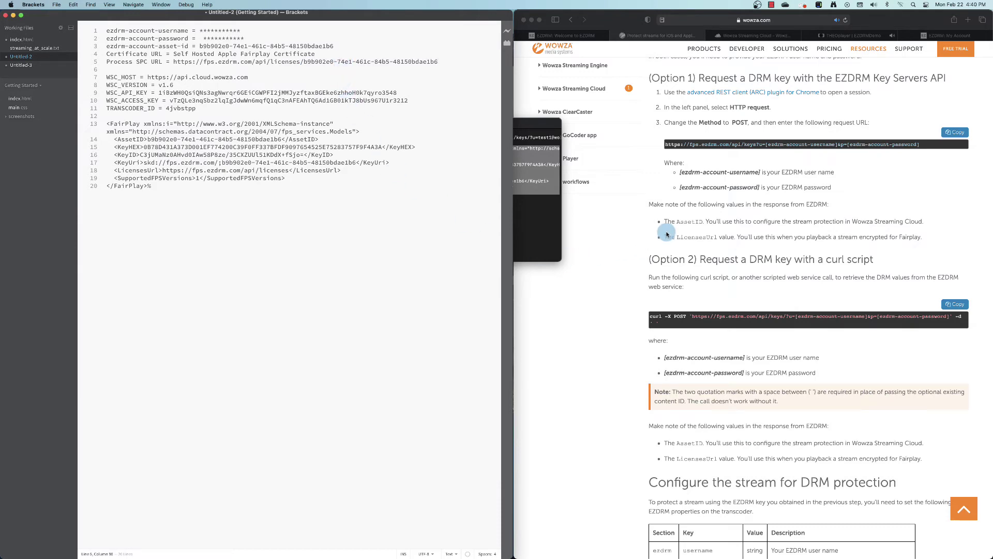
Copy Wowza's PATCH command for an existing transcoder and paste it over the XML on lines 13–20
scroll(666, 236, down, 6)
scroll(666, 235, down, 10)
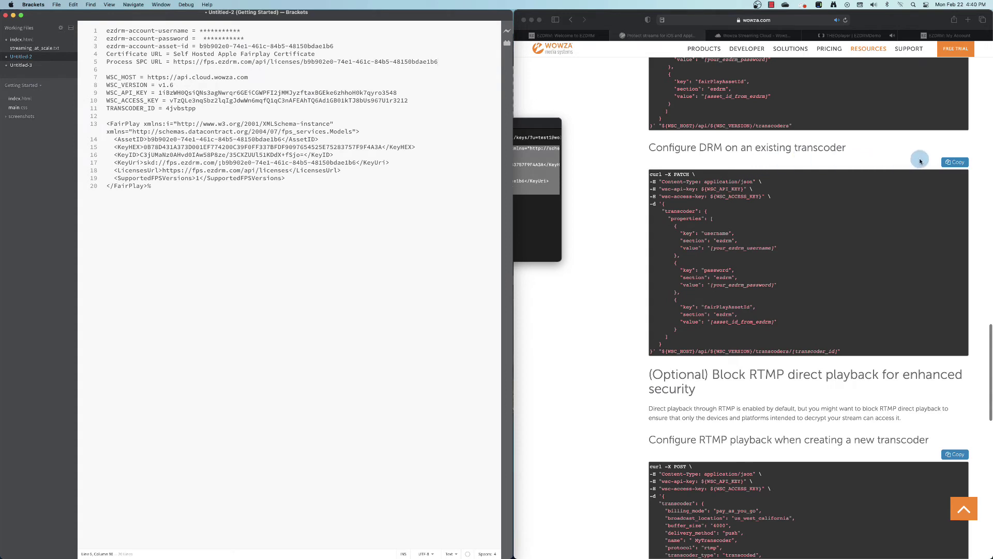
click(951, 163)
click(117, 132)
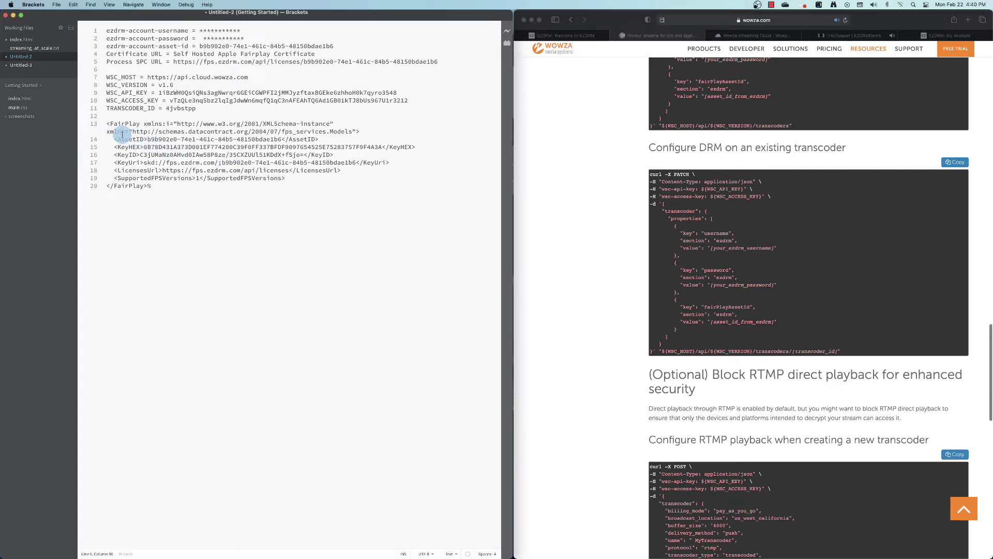
drag(106, 126, 152, 186)
key(super+v)
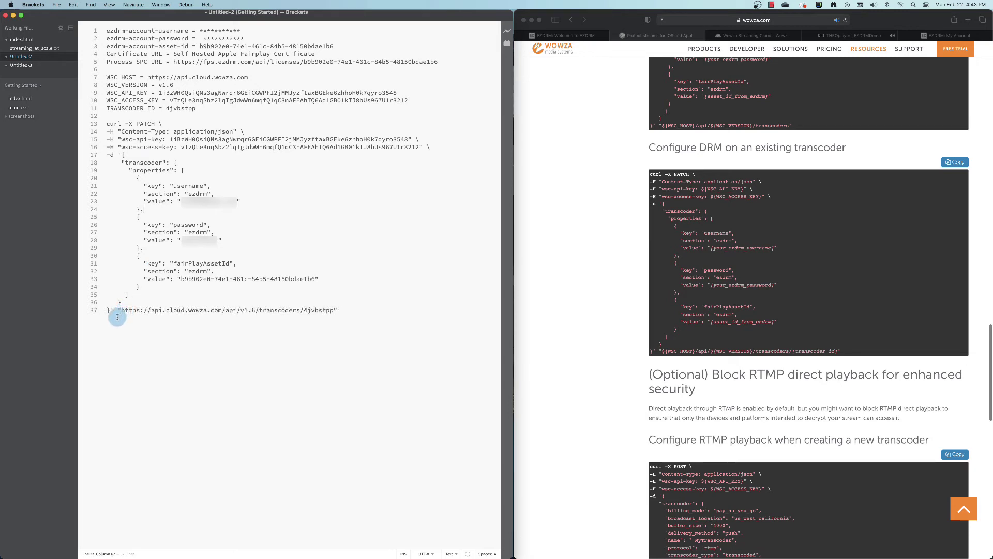
Run the PATCH command from lines 13–37 in Terminal to send EZDRM FairPlay settings to transcoder 4jvbstpp
drag(116, 317, 104, 124)
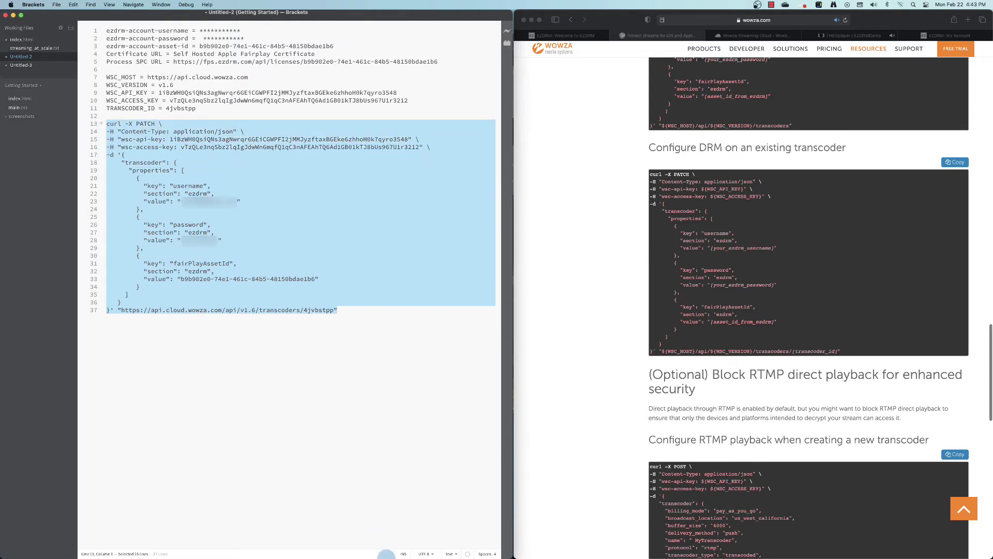
click(545, 541)
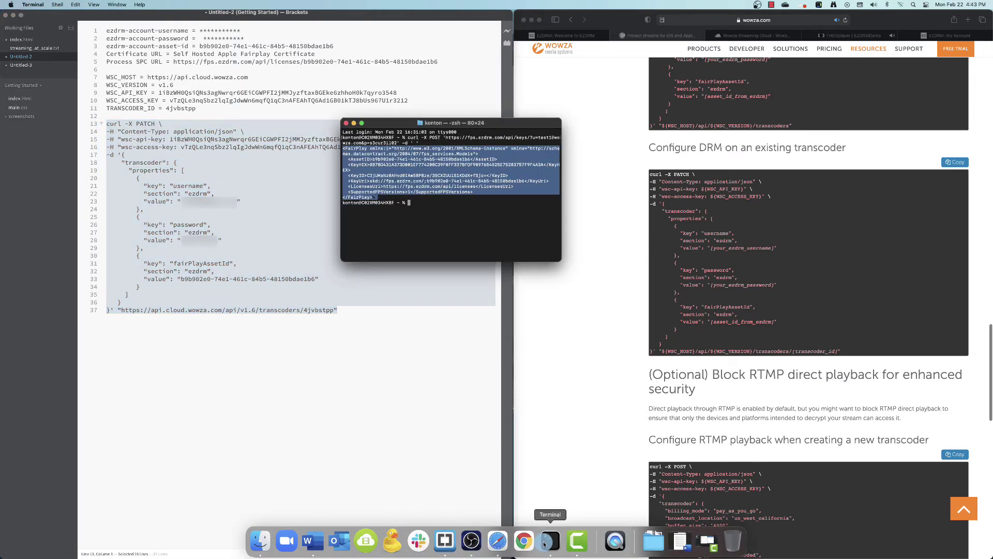
key(super+v)
key(Return)
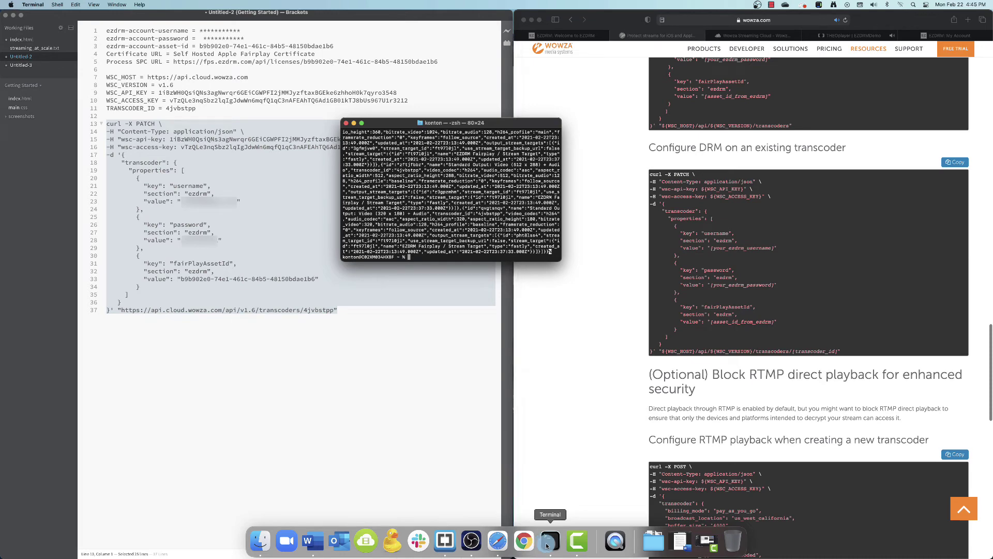
click(764, 38)
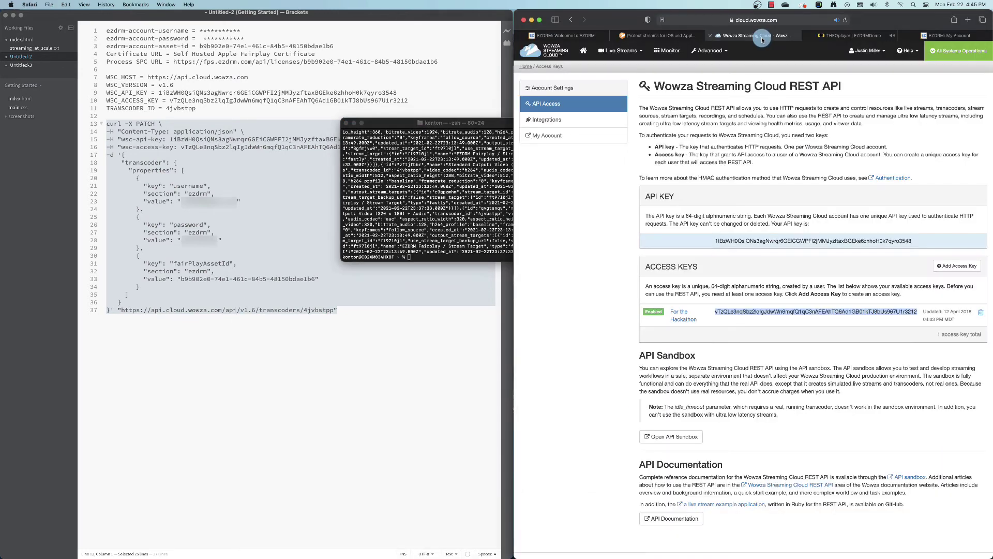
Start the EZDRM Fairplay live stream from the Live Streams list and confirm
click(634, 51)
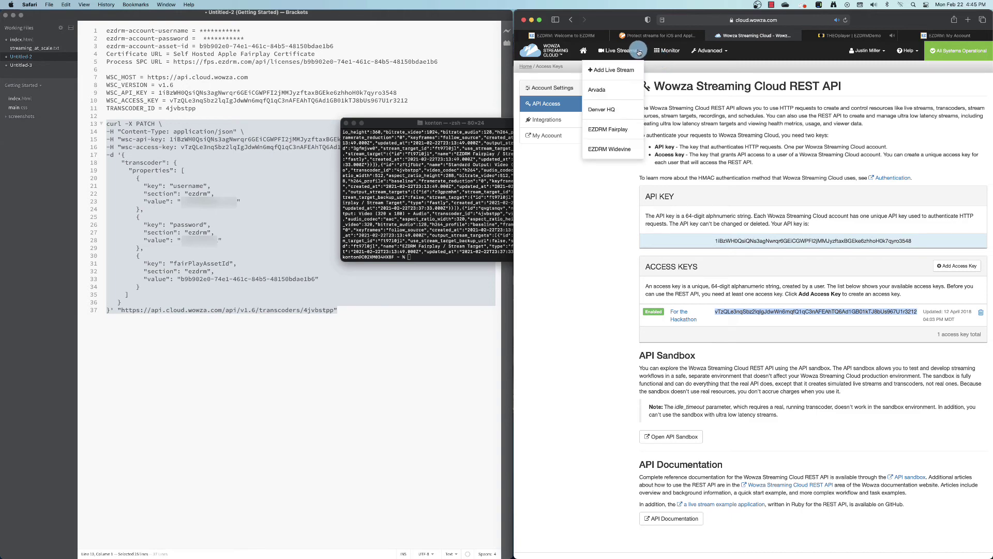
click(616, 127)
click(679, 123)
click(852, 121)
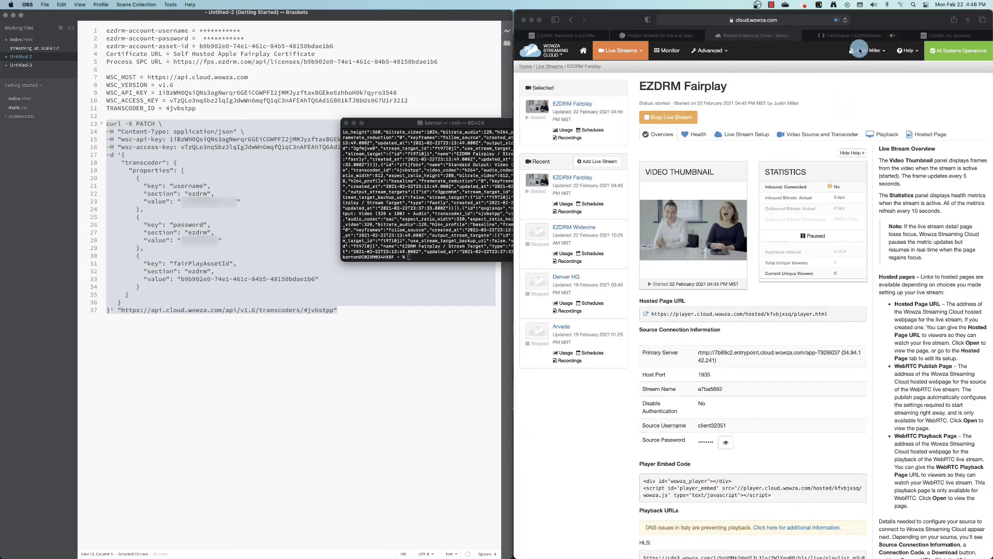
click(861, 36)
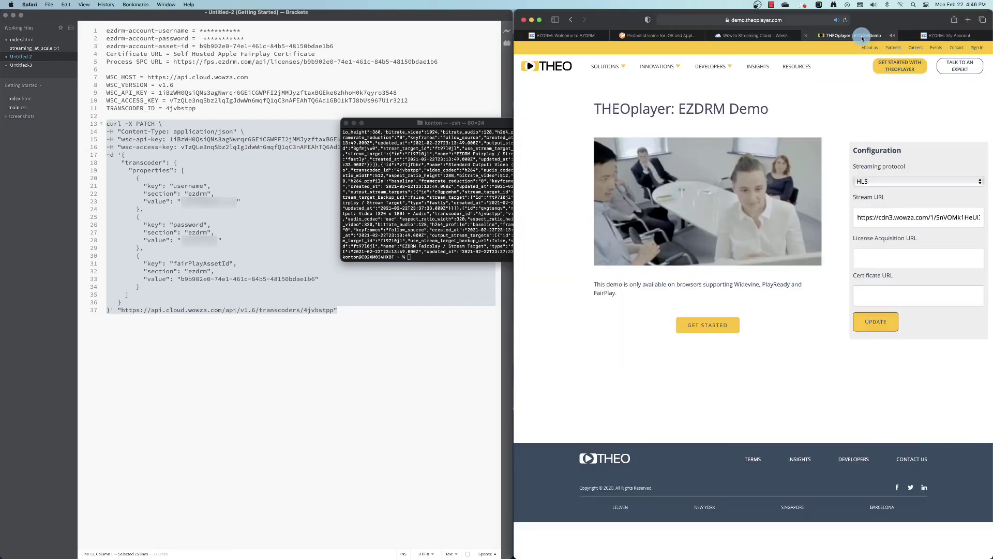
Add EZDRM's license acquisition and certificate URLs in THEOplayer, update, and play the protected stream
click(876, 321)
click(716, 213)
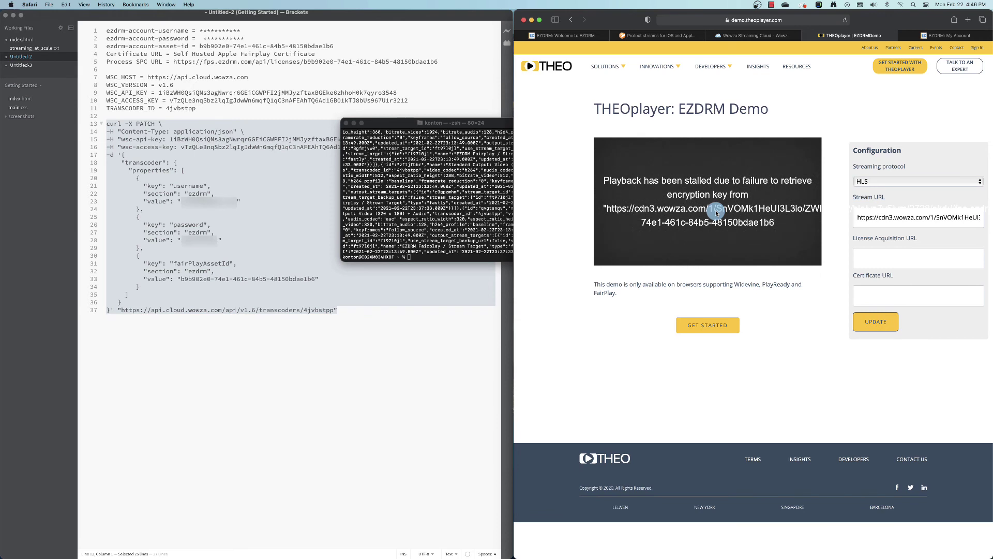
click(452, 73)
drag(437, 62, 416, 63)
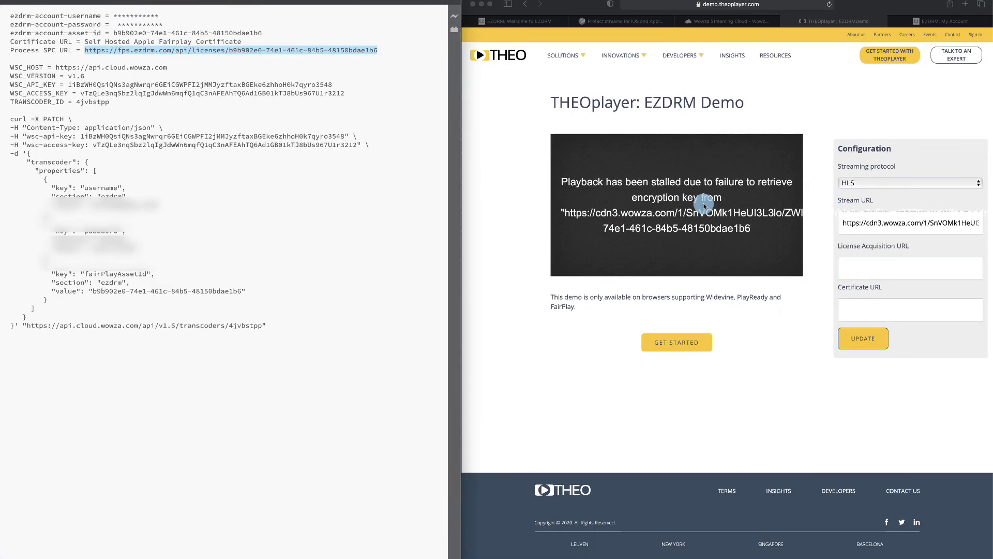
click(870, 256)
key(super+v)
click(883, 296)
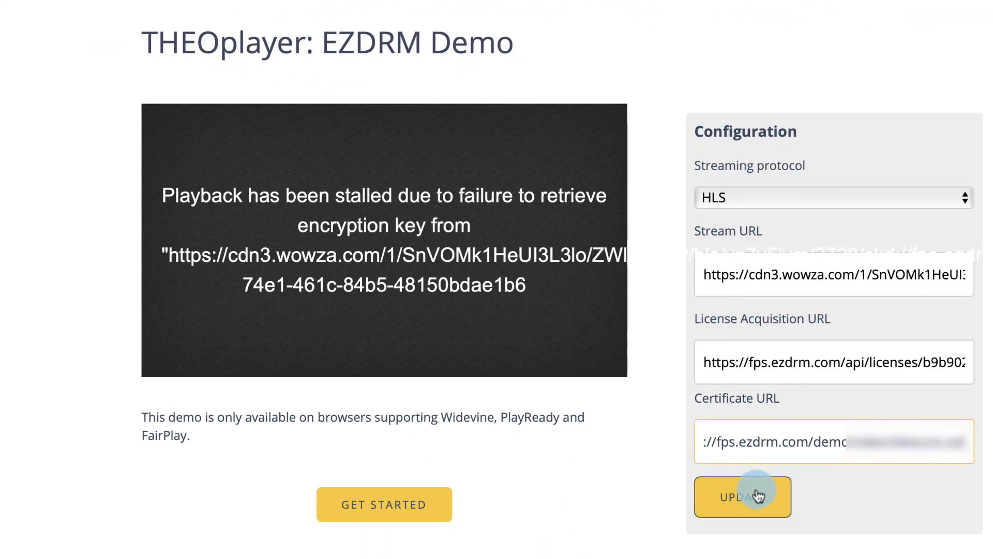
click(758, 495)
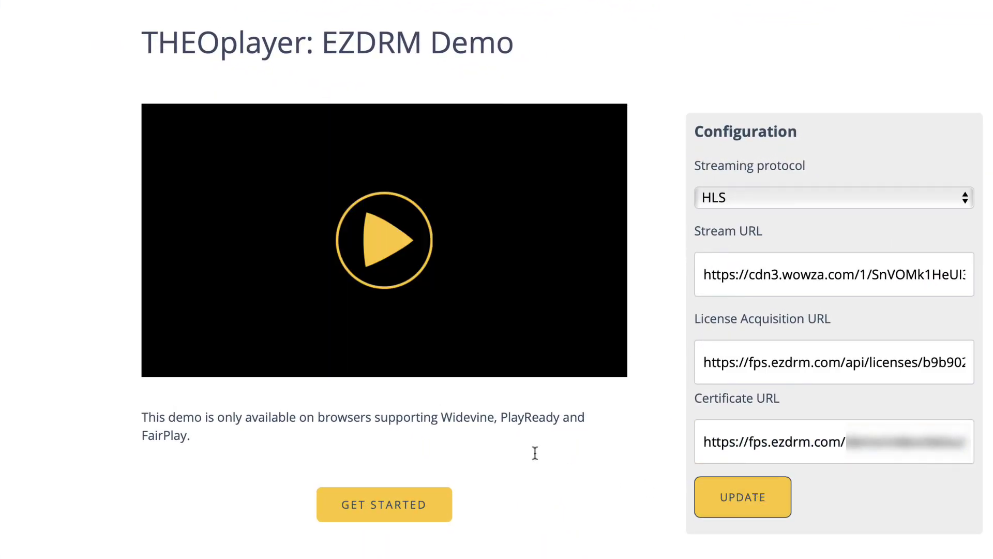
click(393, 257)
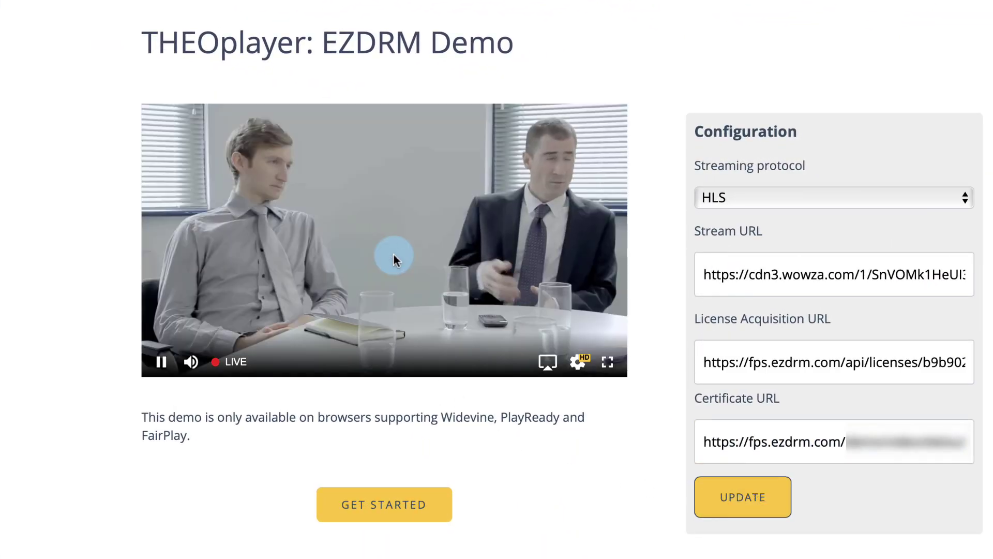